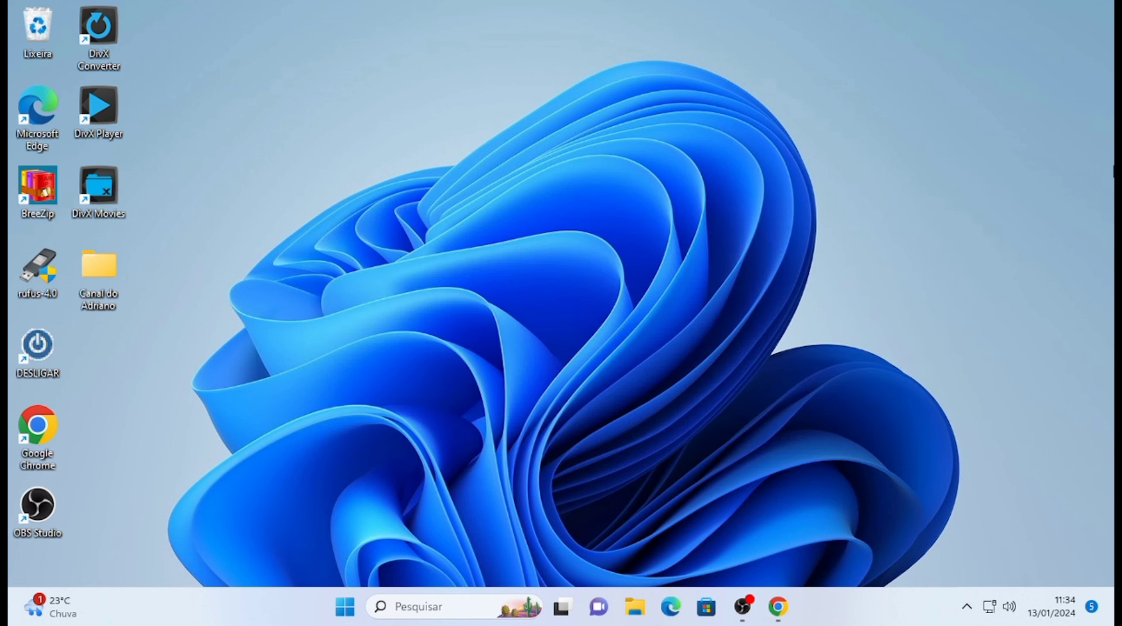
Open the Windows Device Manager (Gerenciador de Dispositivos).
{"action": "key", "text": "super+x"}
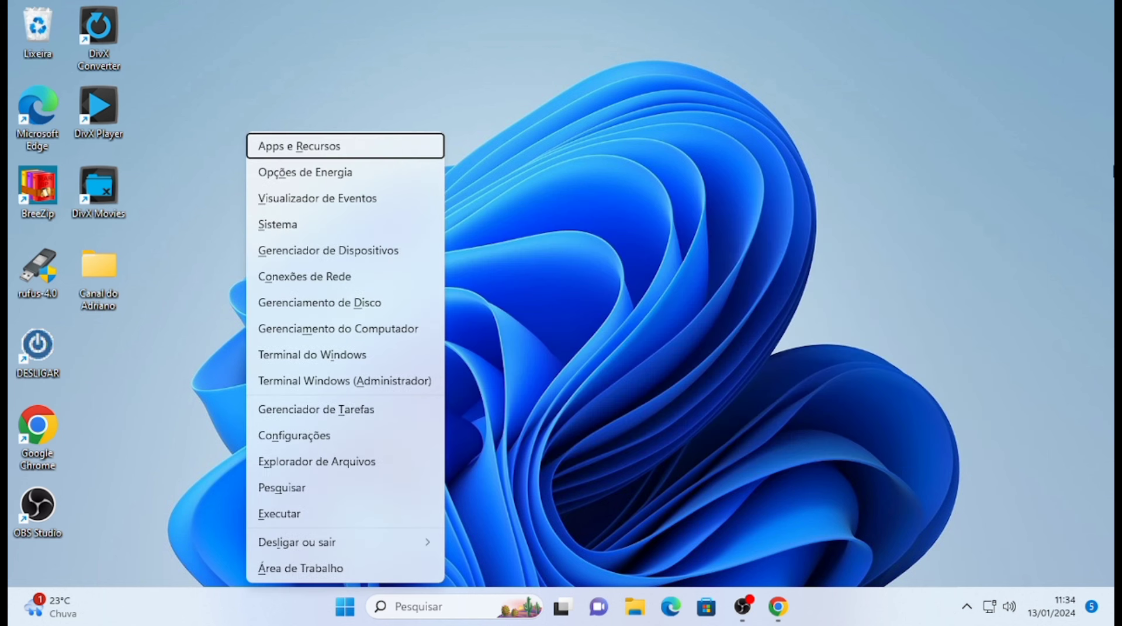
{"action": "key", "text": "Down"}
{"action": "key", "text": "Down"}
{"action": "key", "text": "Down"}
{"action": "key", "text": "Down"}
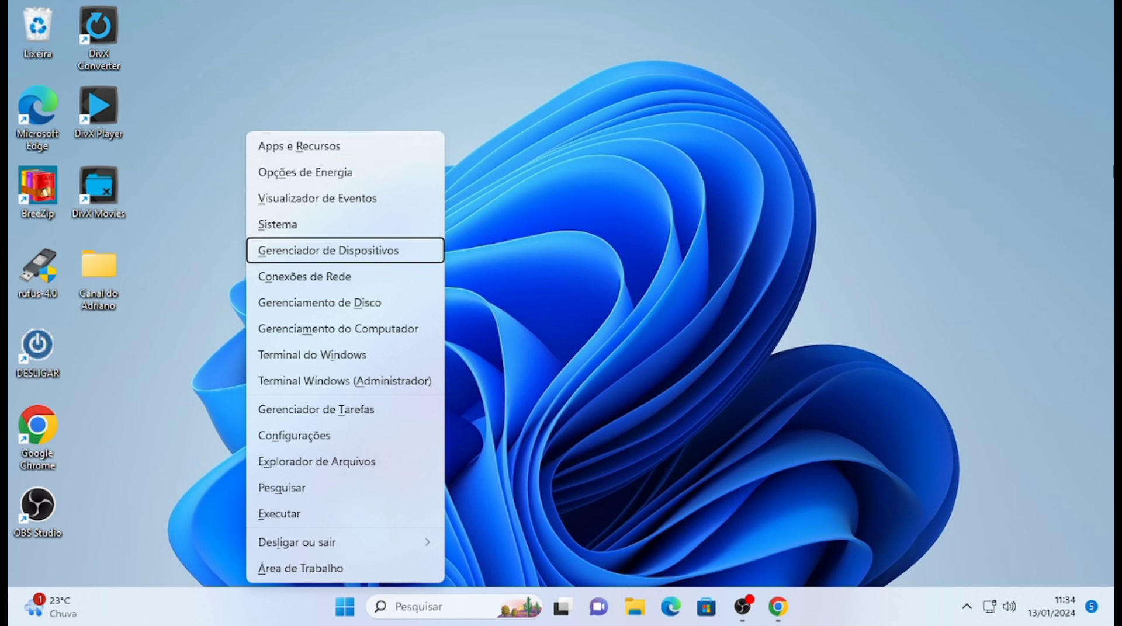
{"action": "key", "text": "Return"}
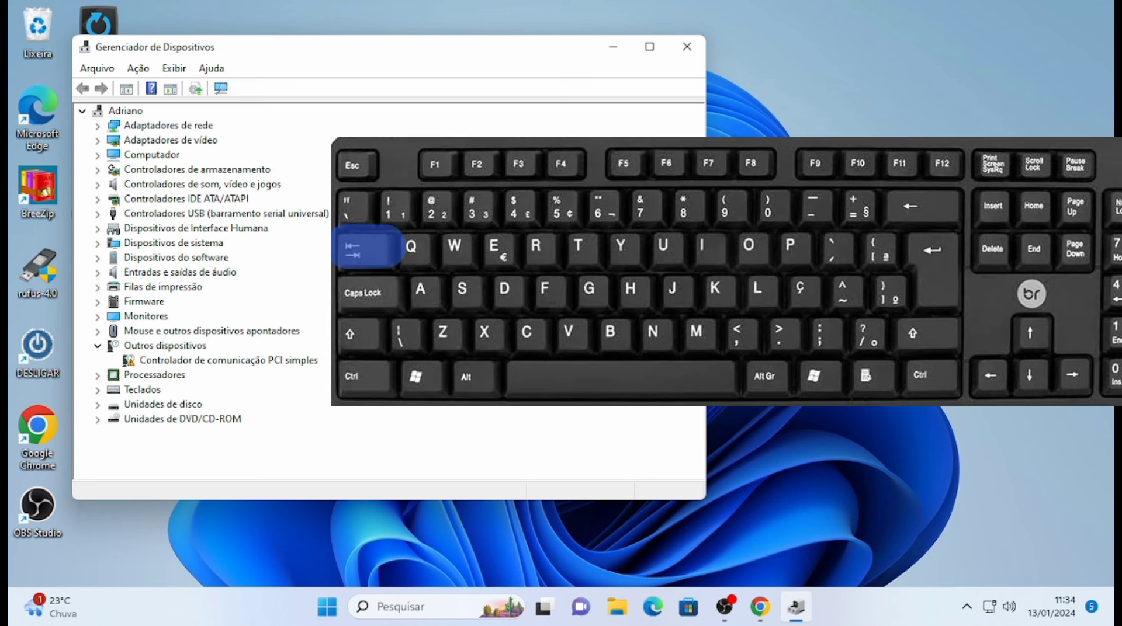
Expand the Controladores USB (barramento serial universal) category in the device tree.
{"action": "key", "text": "Tab"}
{"action": "key", "text": "Down"}
{"action": "key", "text": "Down"}
{"action": "key", "text": "Down"}
{"action": "key", "text": "Down"}
{"action": "key", "text": "Down"}
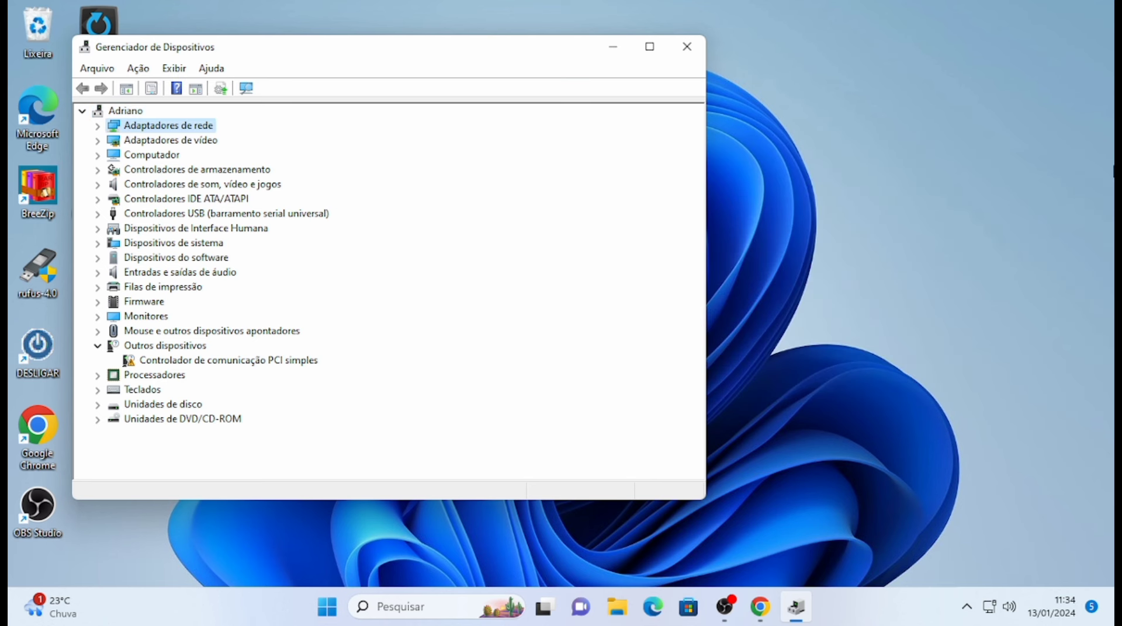
{"action": "key", "text": "Down"}
{"action": "key", "text": "Down"}
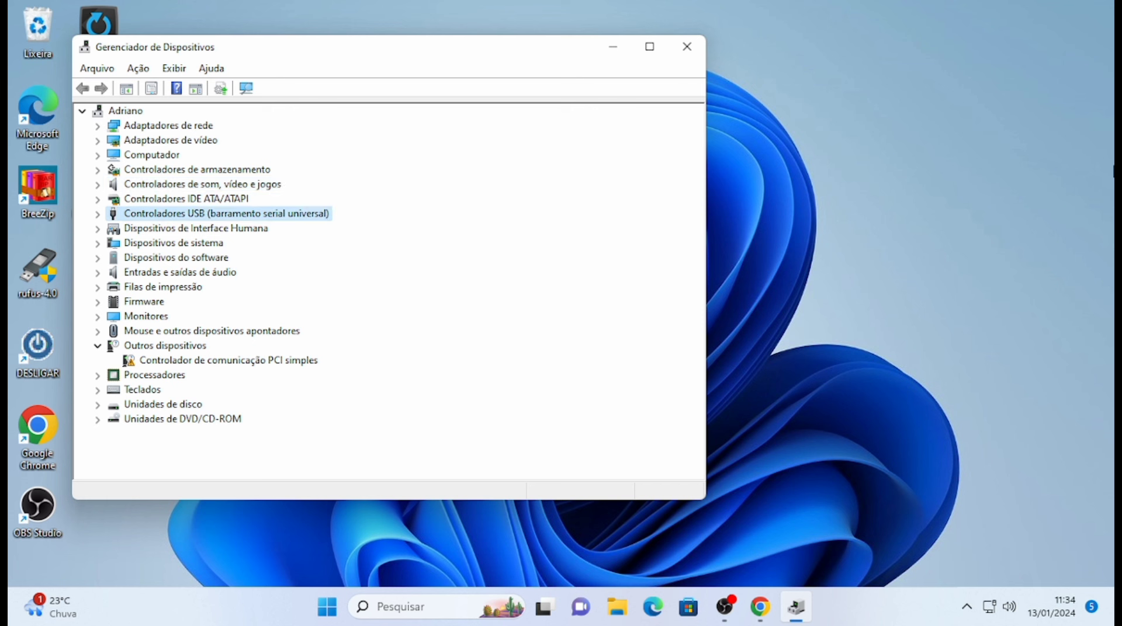
{"action": "key", "text": "Right"}
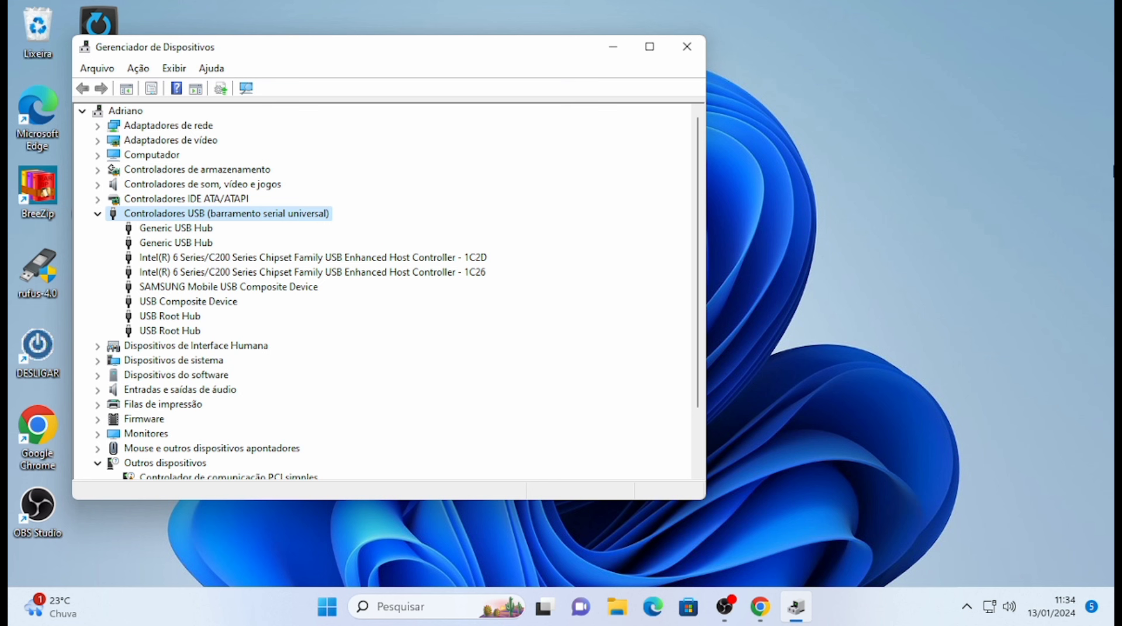
Open the properties of the first USB Root Hub listed under the USB controllers.
{"action": "key", "text": "Down"}
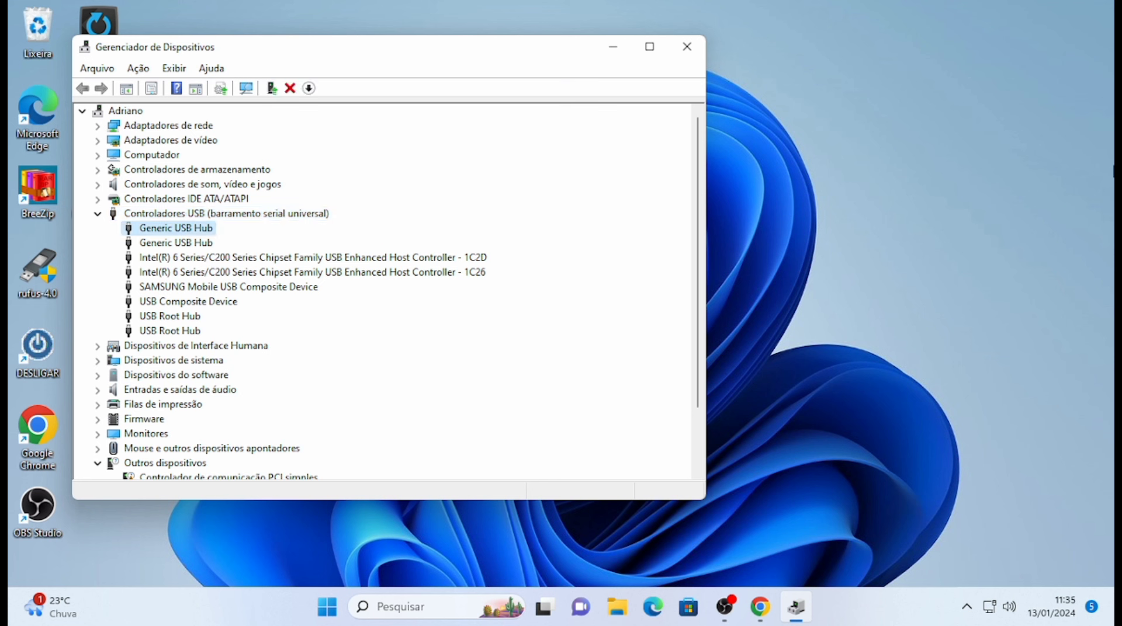
{"action": "key", "text": "Down"}
{"action": "key", "text": "Down"}
{"action": "key", "text": "Down"}
{"action": "key", "text": "Down"}
{"action": "key", "text": "Down"}
{"action": "key", "text": "Down"}
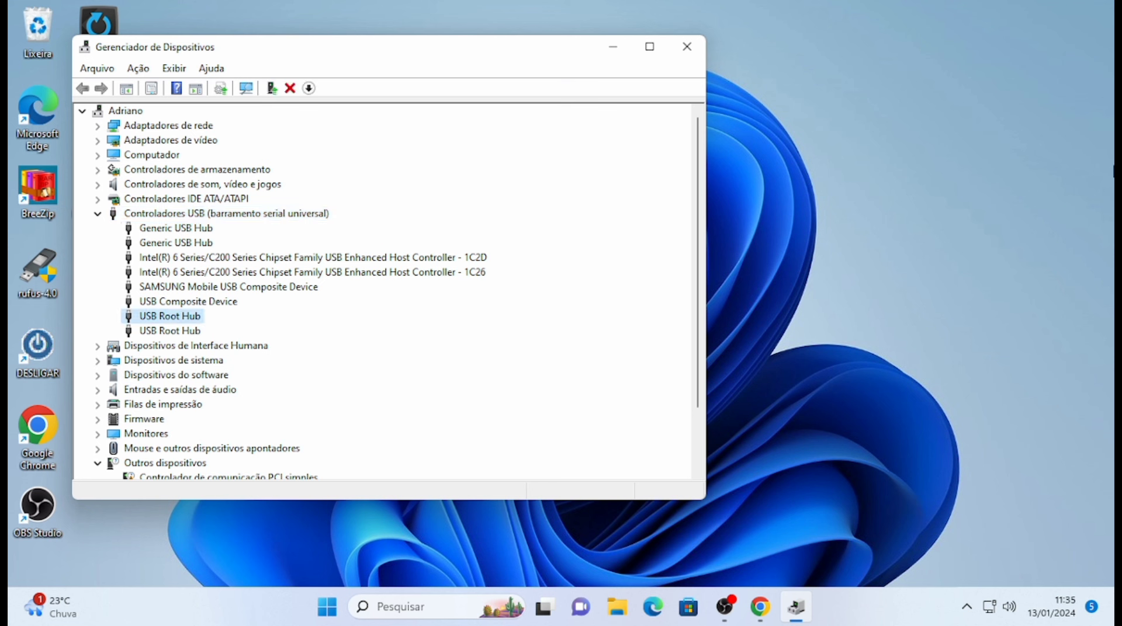
{"action": "key", "text": "Down"}
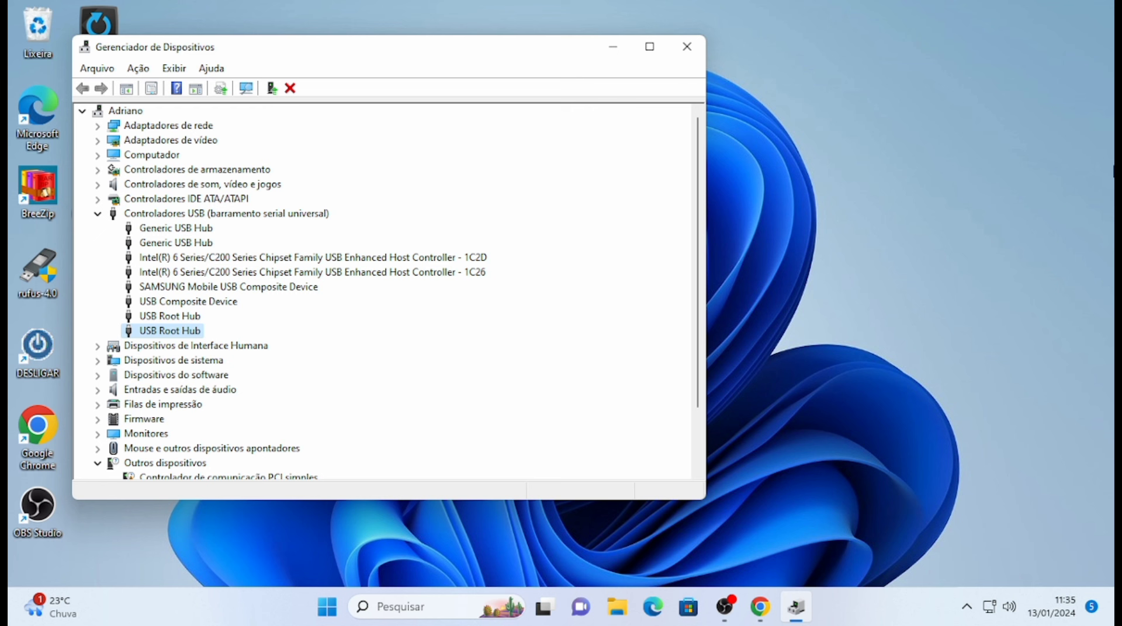
{"action": "key", "text": "Up"}
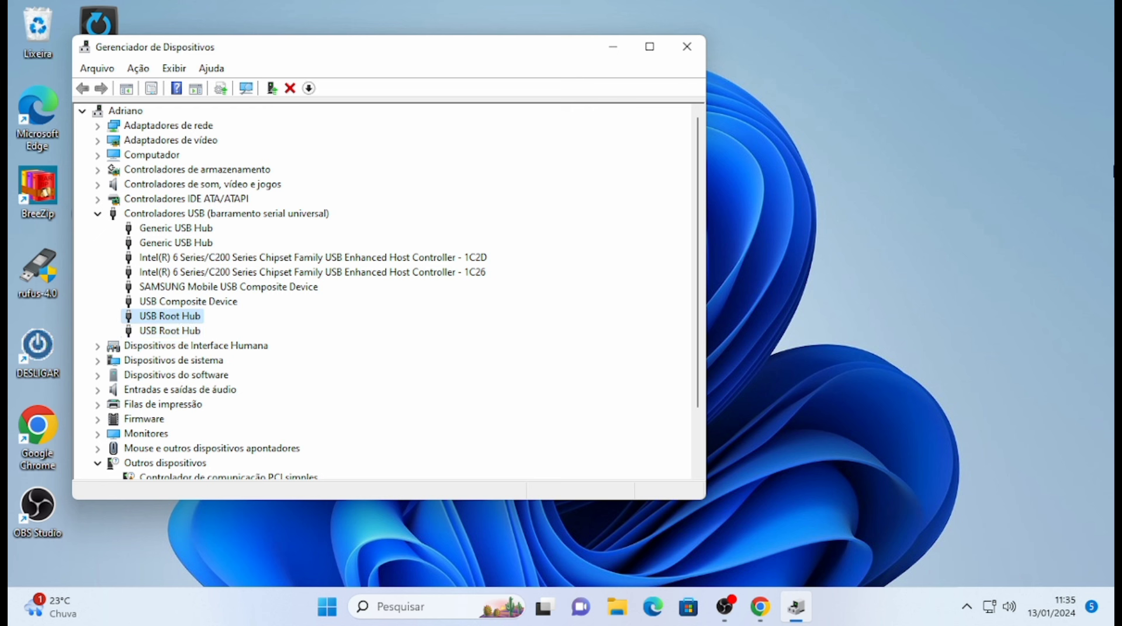
{"action": "key", "text": "Return"}
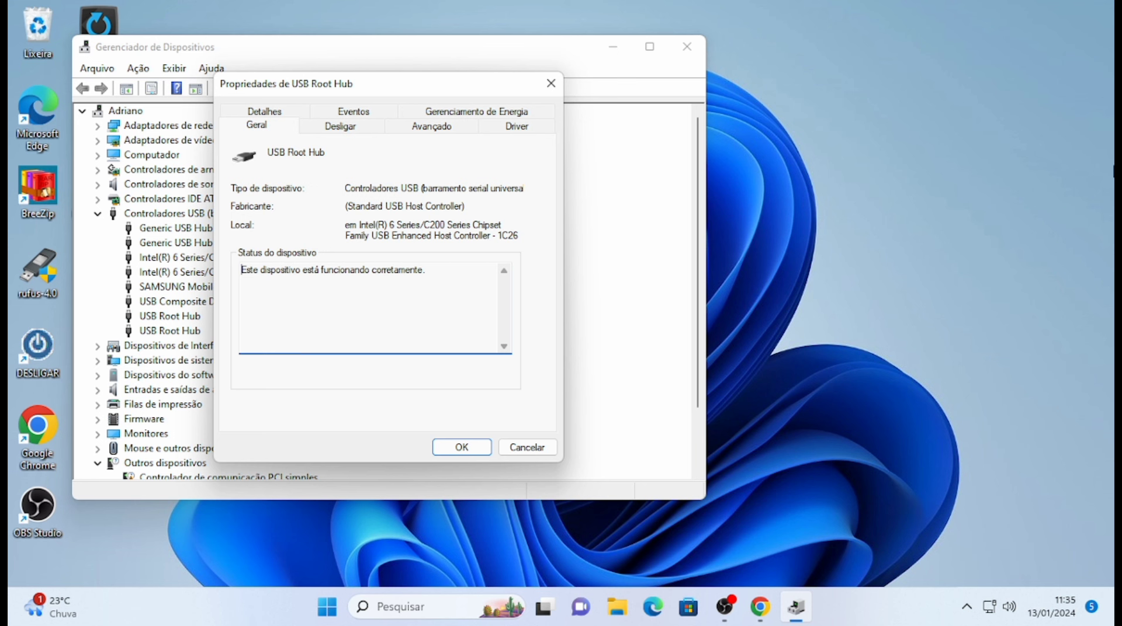
Show the Driver information and driver actions in the USB Root Hub properties.
{"action": "key", "text": "Tab"}
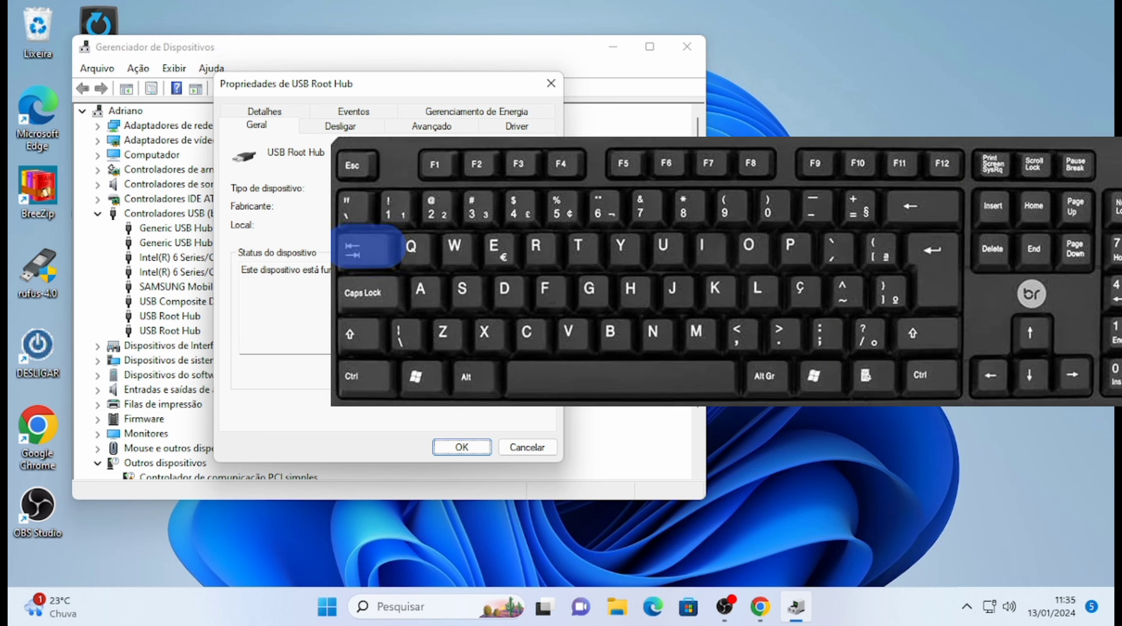
{"action": "key", "text": "Tab"}
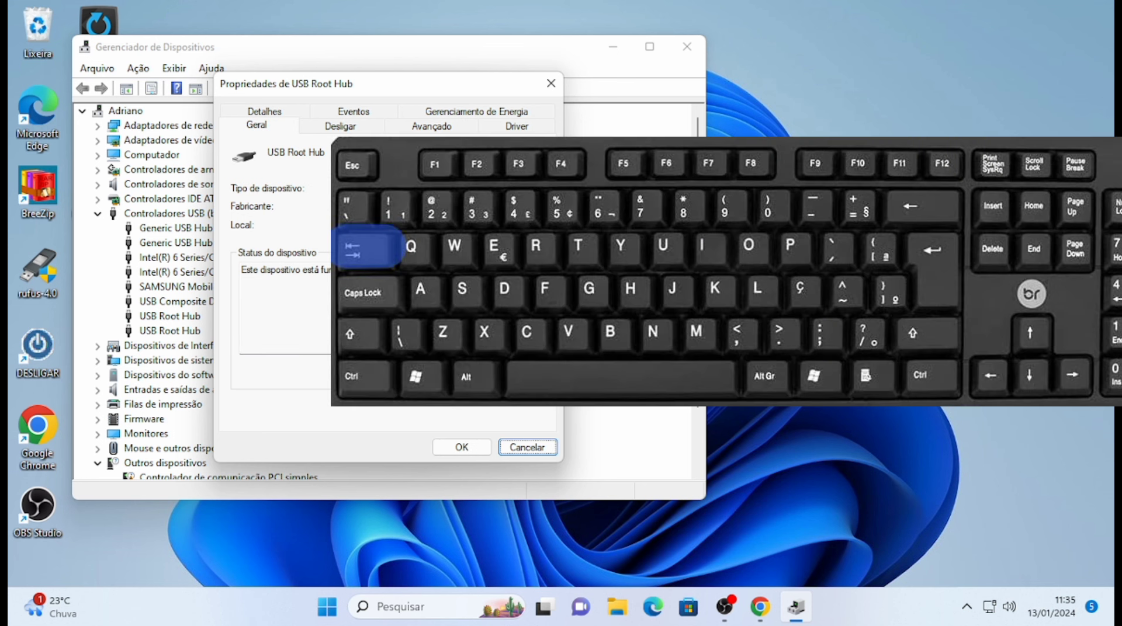
{"action": "key", "text": "Tab"}
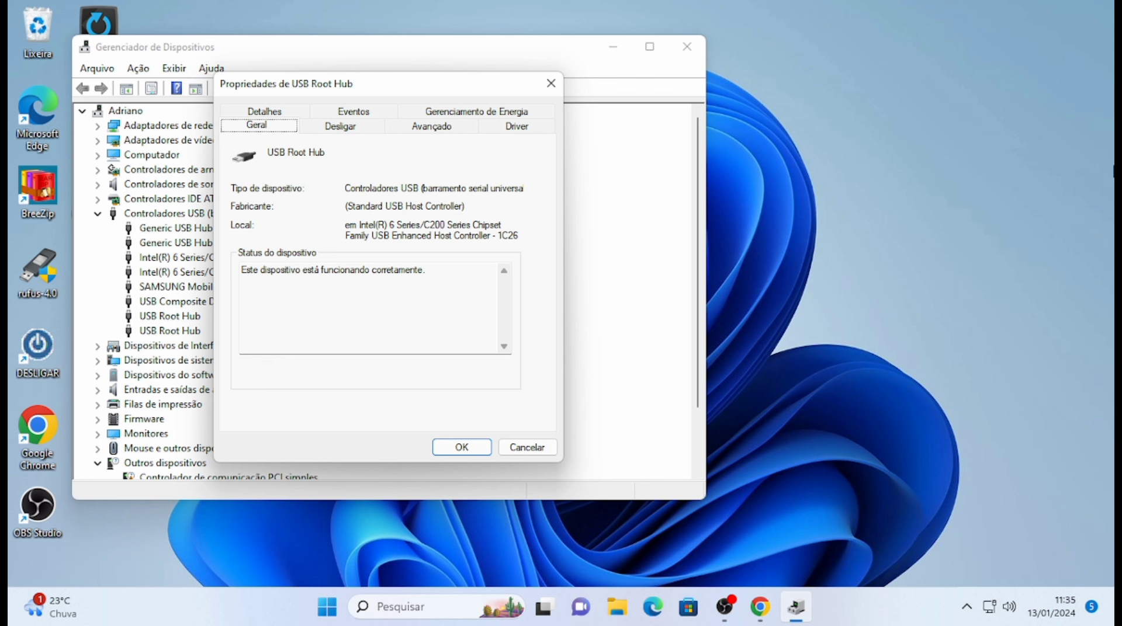
{"action": "key", "text": "Right"}
{"action": "key", "text": "Right"}
{"action": "key", "text": "Right"}
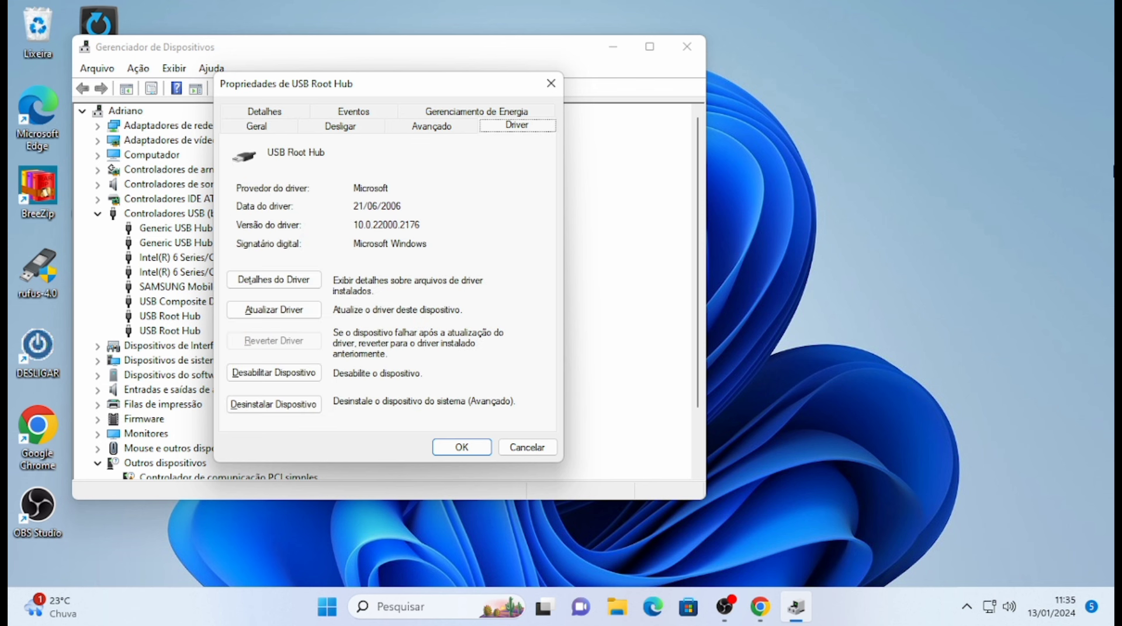
Bring up the uninstall confirmation for the USB Root Hub, cancel it and close the device properties without changes.
{"action": "key", "text": "Tab"}
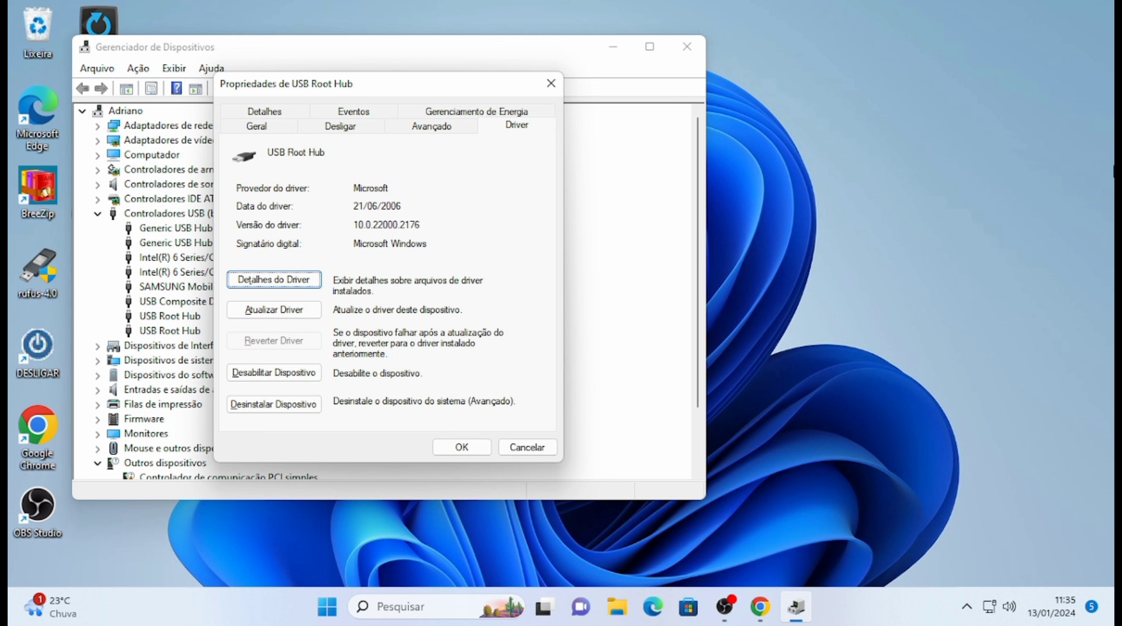
{"action": "key", "text": "Tab"}
{"action": "key", "text": "Tab"}
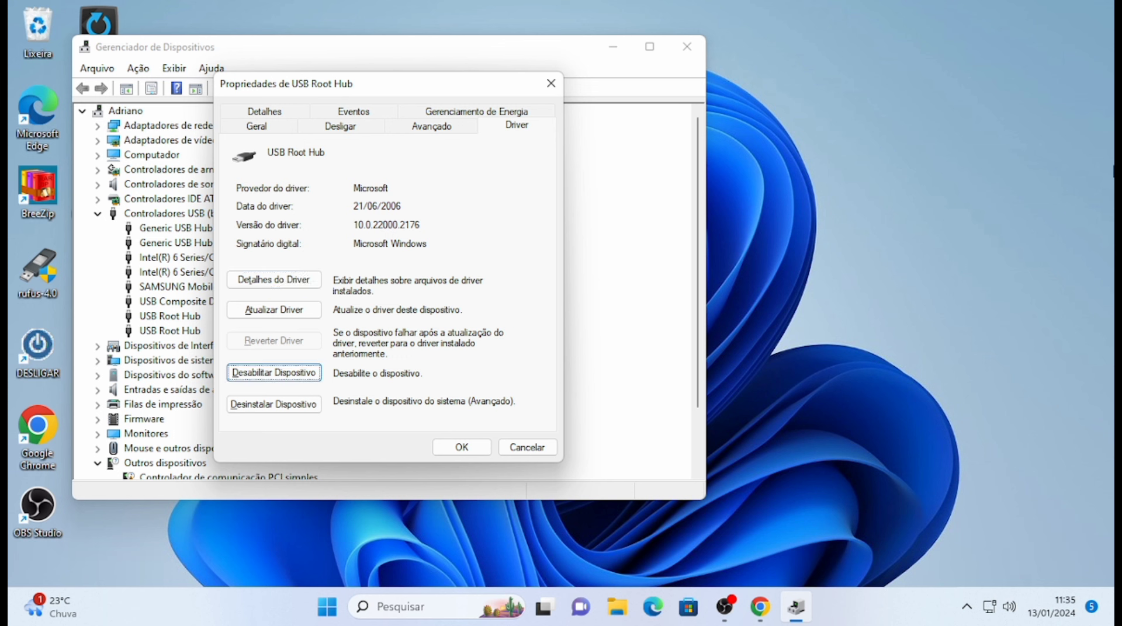
{"action": "key", "text": "Tab"}
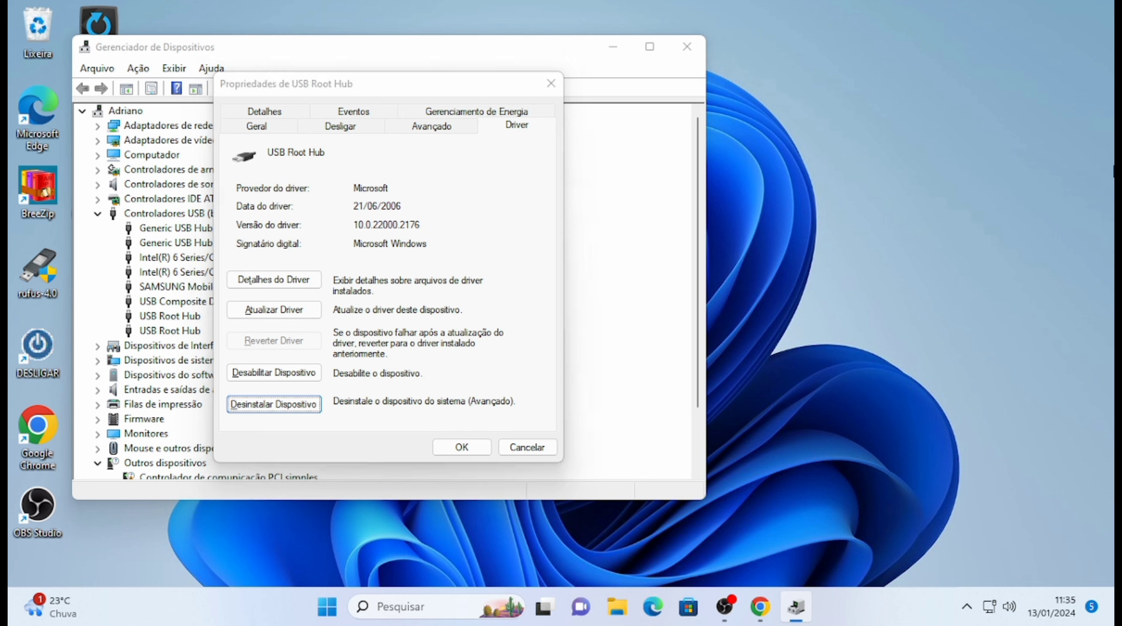
{"action": "key", "text": "Return"}
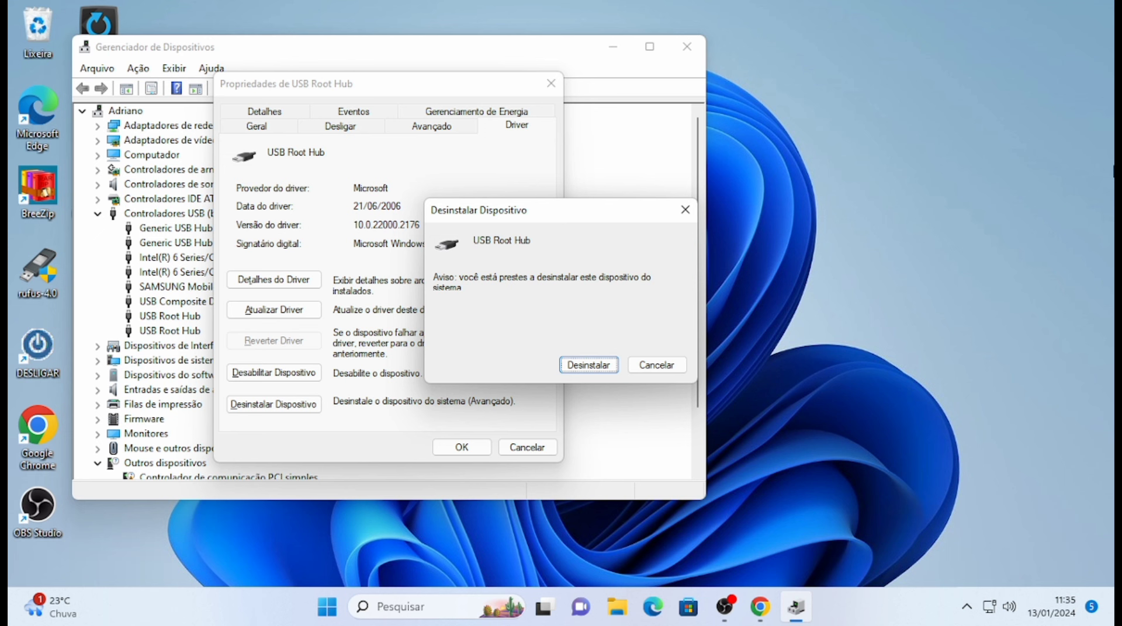
{"action": "key", "text": "Tab"}
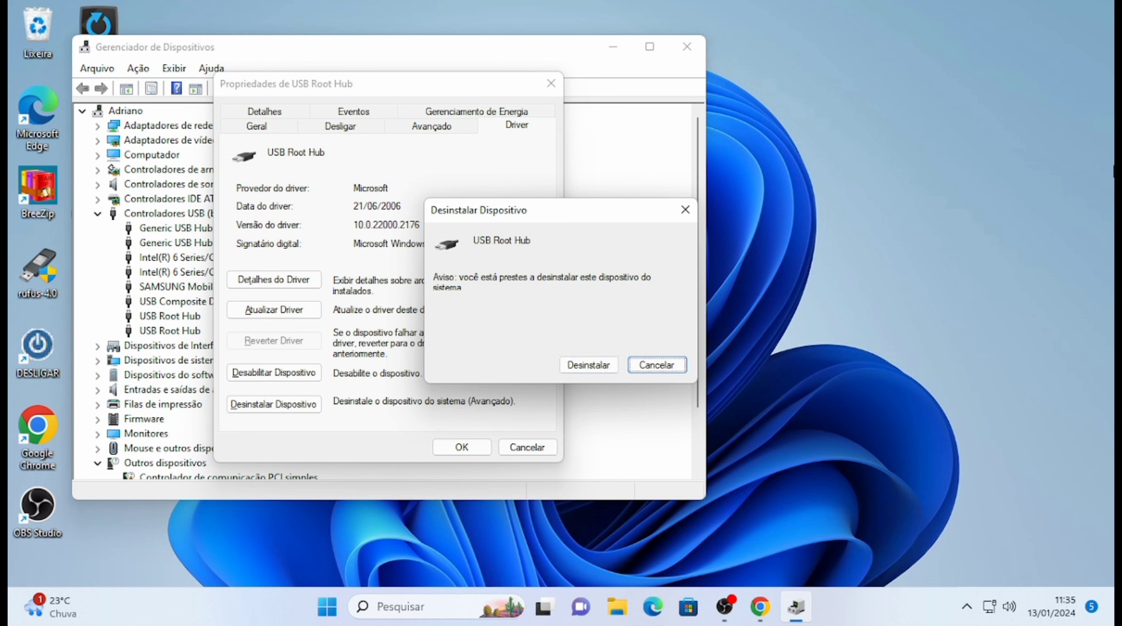
{"action": "key", "text": "Return"}
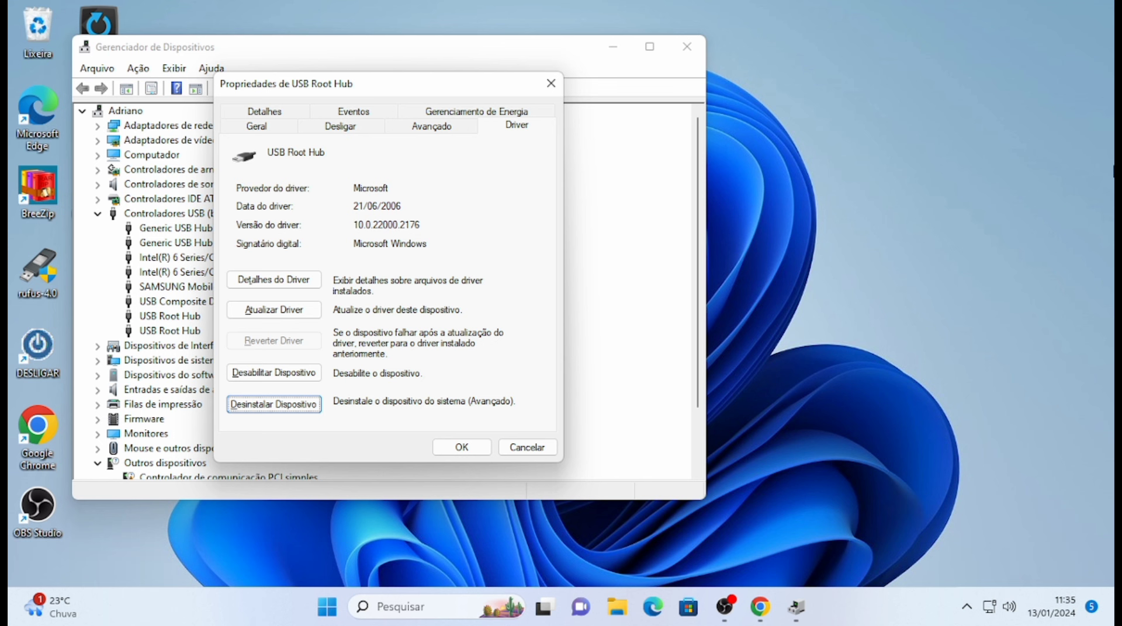
{"action": "key", "text": "Tab"}
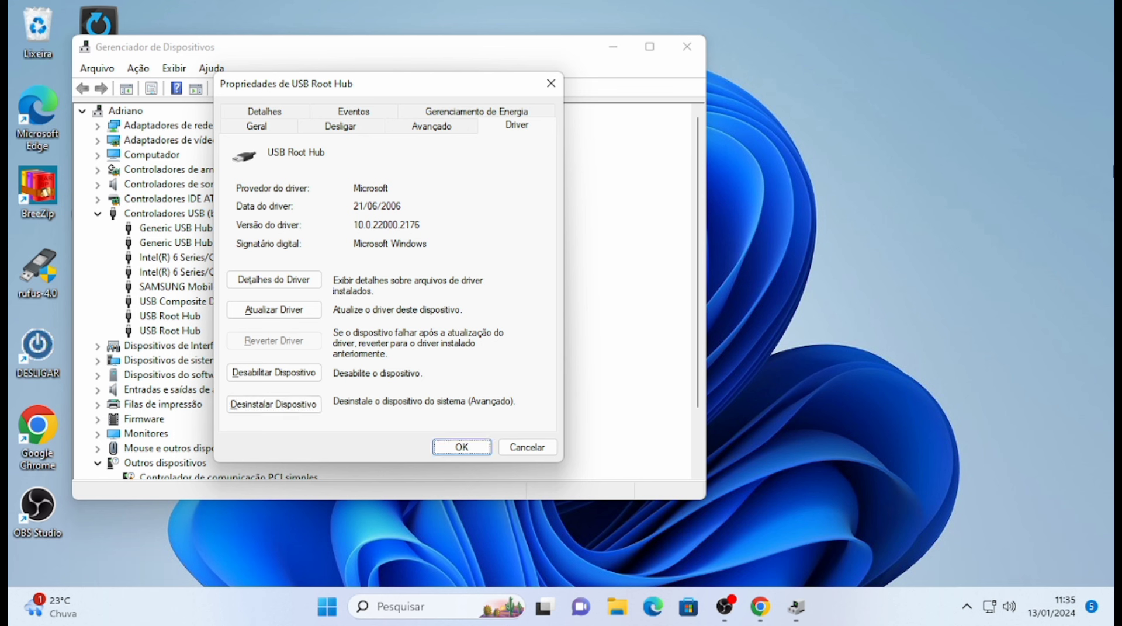
{"action": "key", "text": "Tab"}
{"action": "key", "text": "Return"}
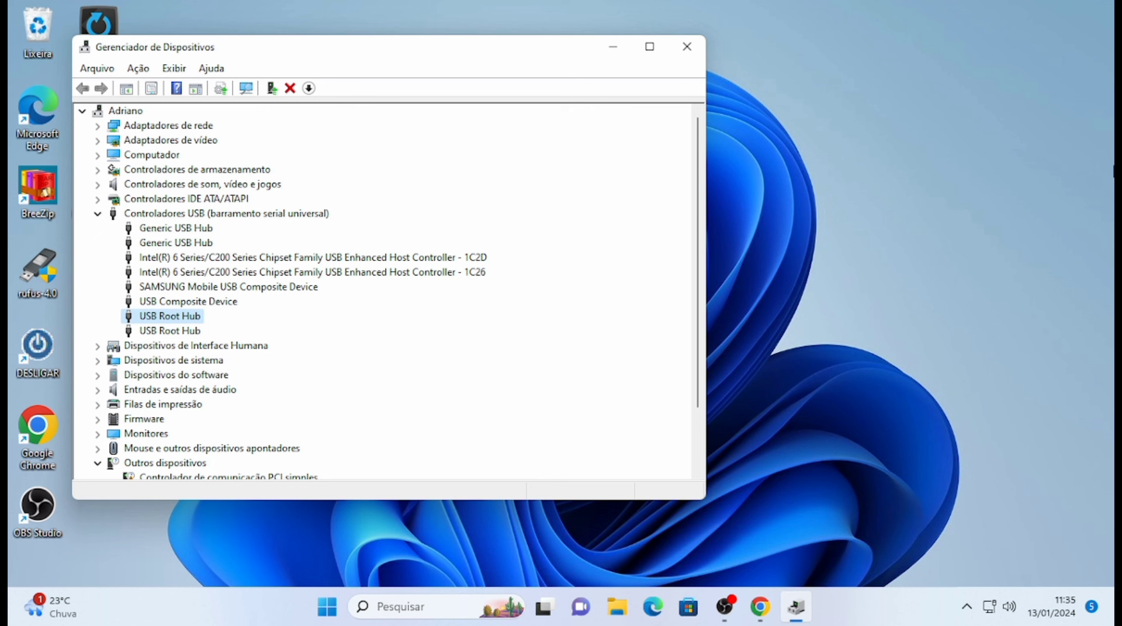
Bring up the Windows power options, highlight Reiniciar and dismiss them without restarting the computer.
{"action": "key", "text": "super"}
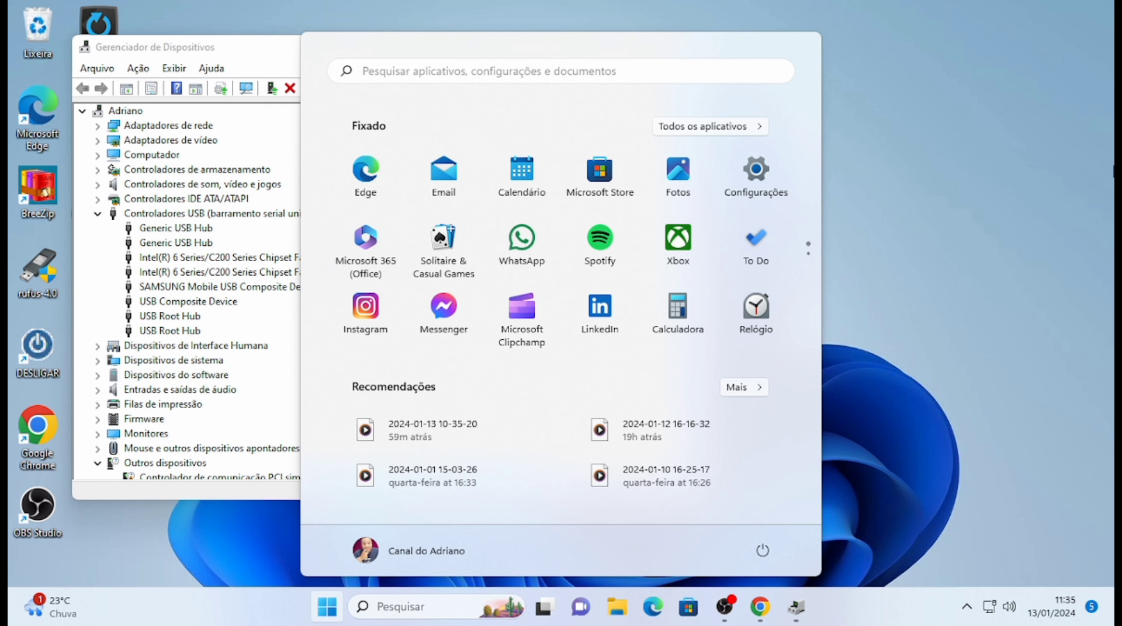
{"action": "key", "text": "Tab"}
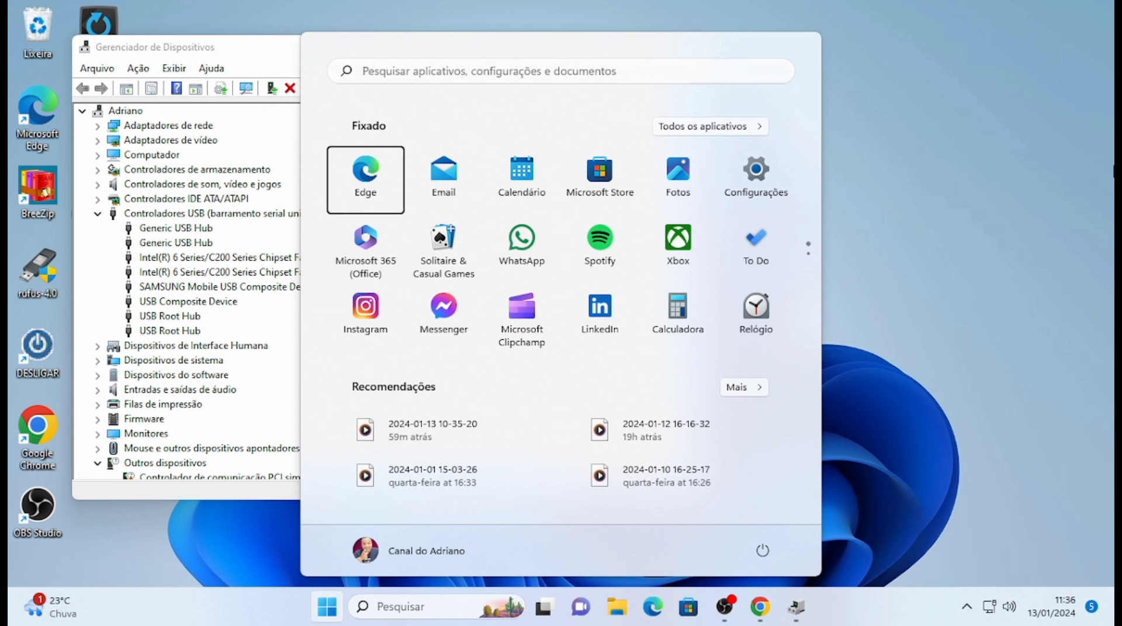
{"action": "key", "text": "Tab"}
{"action": "key", "text": "Tab"}
{"action": "key", "text": "Tab"}
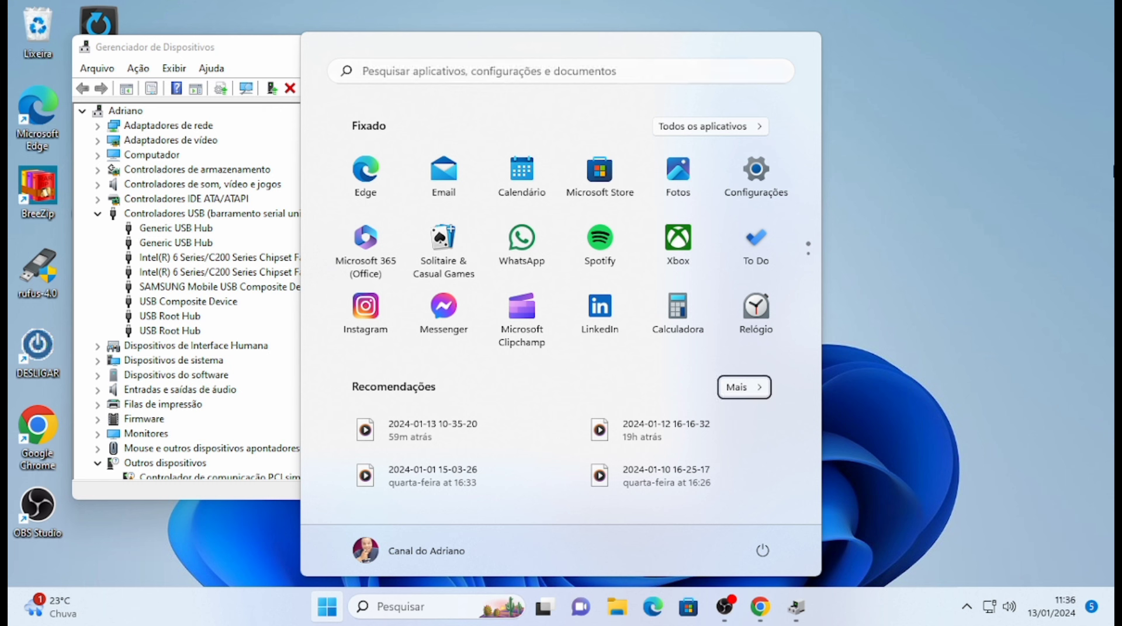
{"action": "key", "text": "Tab"}
{"action": "key", "text": "Tab"}
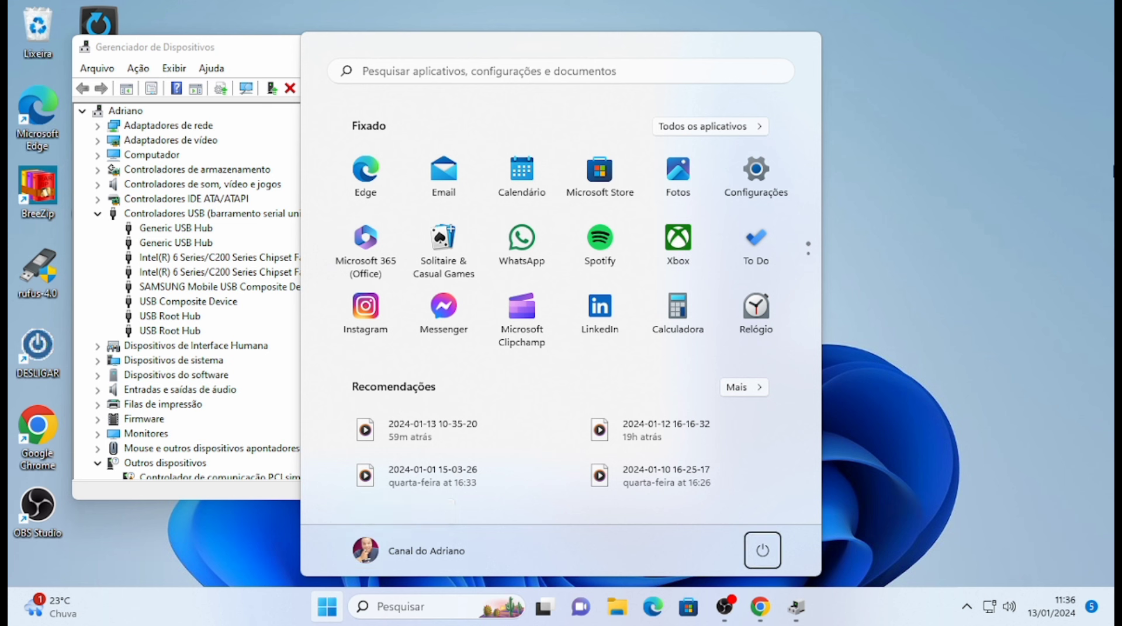
{"action": "key", "text": "Return"}
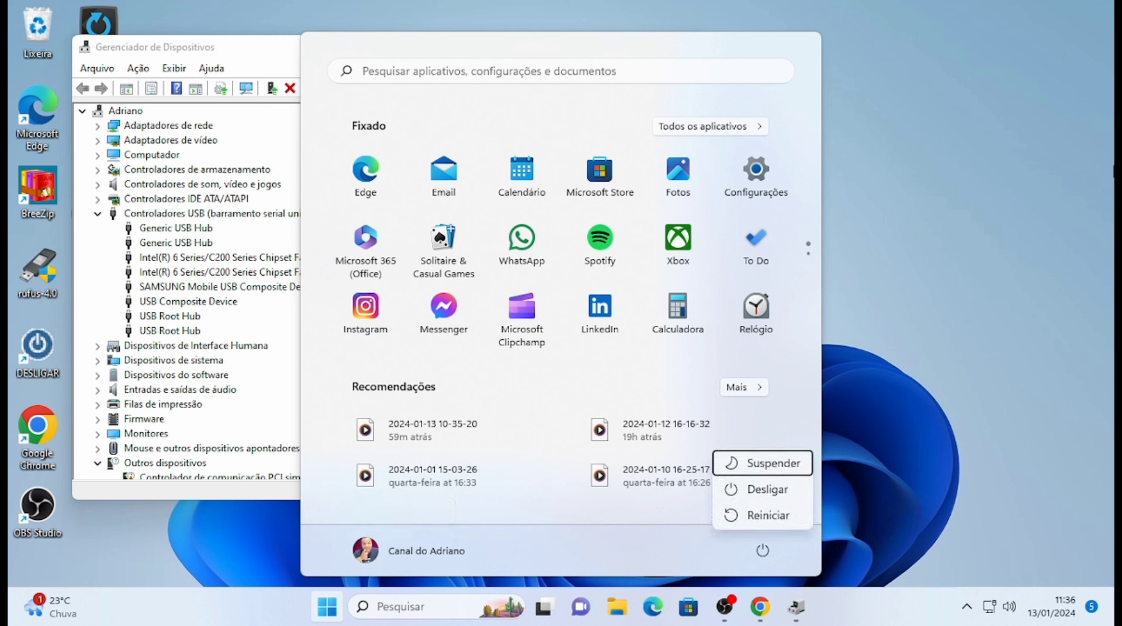
{"action": "key", "text": "Down"}
{"action": "key", "text": "Down"}
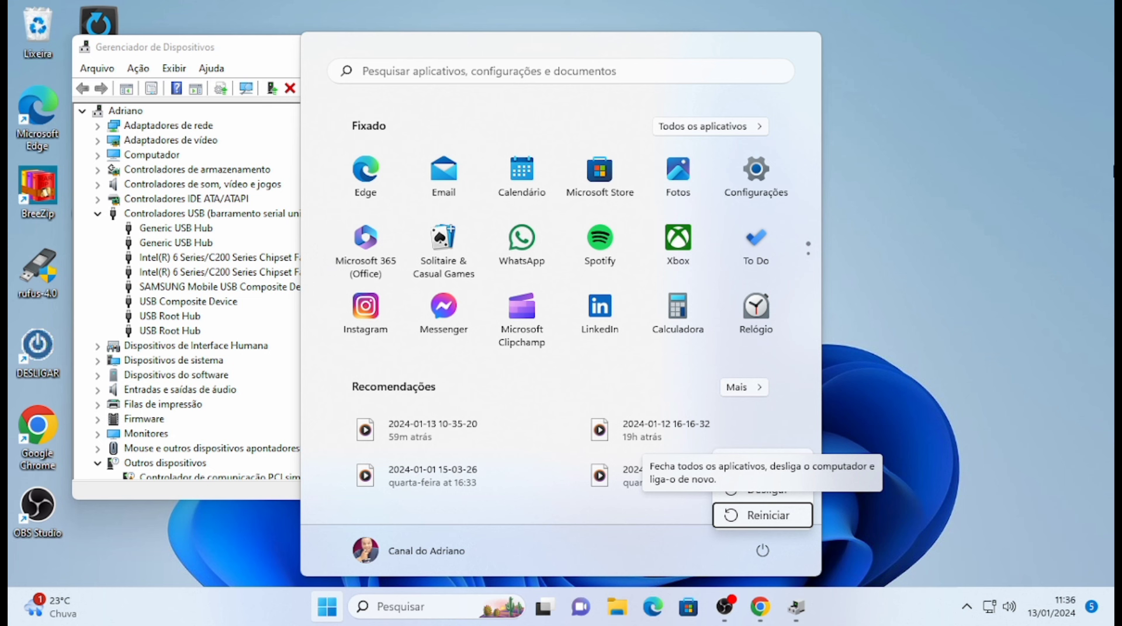
{"action": "key", "text": "Escape"}
{"action": "key", "text": "Escape"}
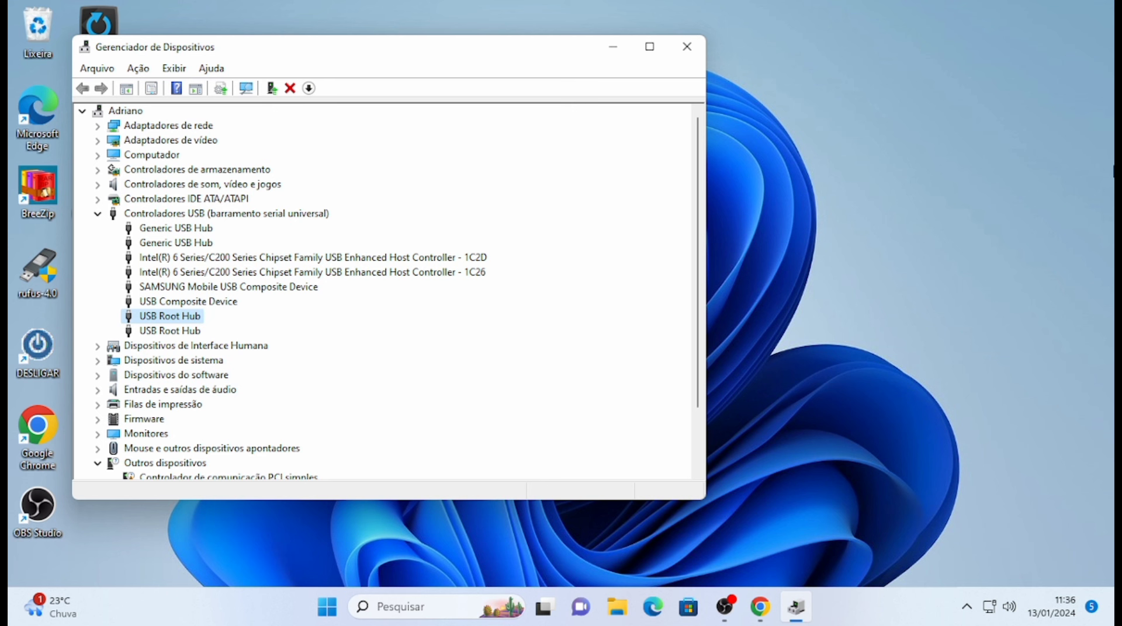
Expand the Mouse e outros dispositivos apontadores category and select Mouse compatível com HID.
{"action": "left_click", "coordinate": [169, 331]}
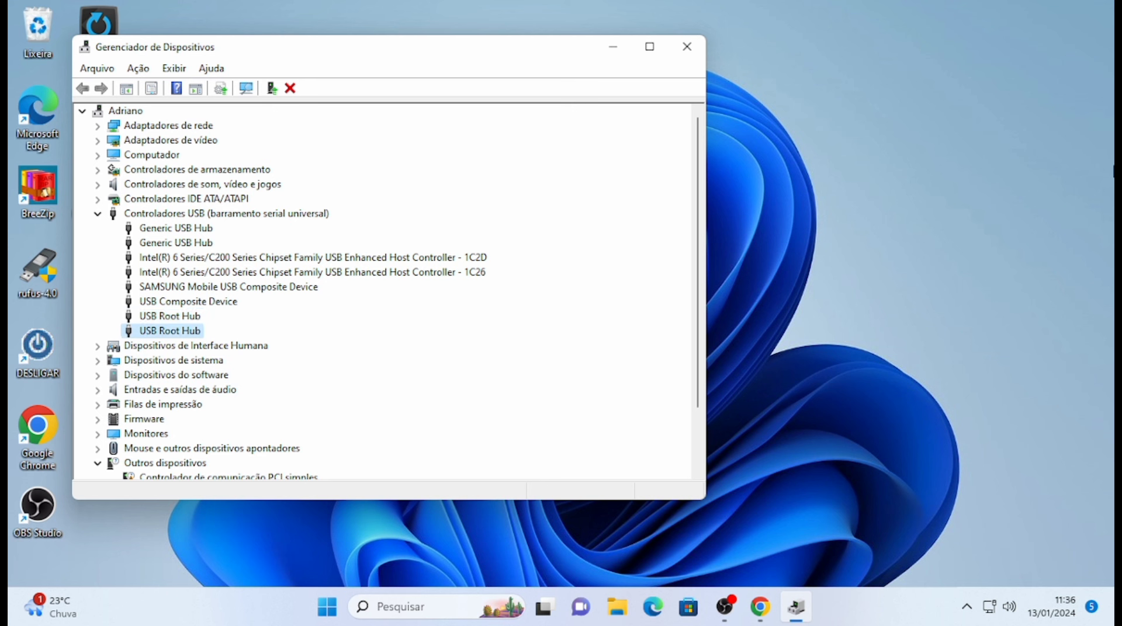
{"action": "left_click", "coordinate": [196, 345]}
{"action": "key", "text": "Down"}
{"action": "key", "text": "Down"}
{"action": "key", "text": "Down"}
{"action": "key", "text": "Down"}
{"action": "key", "text": "Down"}
{"action": "key", "text": "Down"}
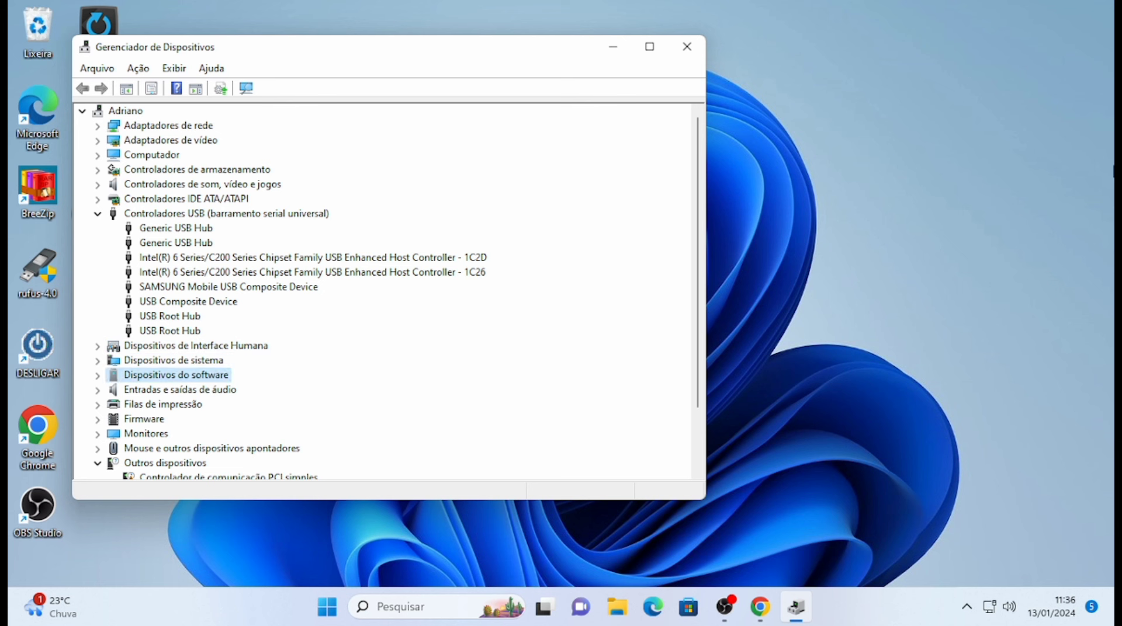
{"action": "key", "text": "Down"}
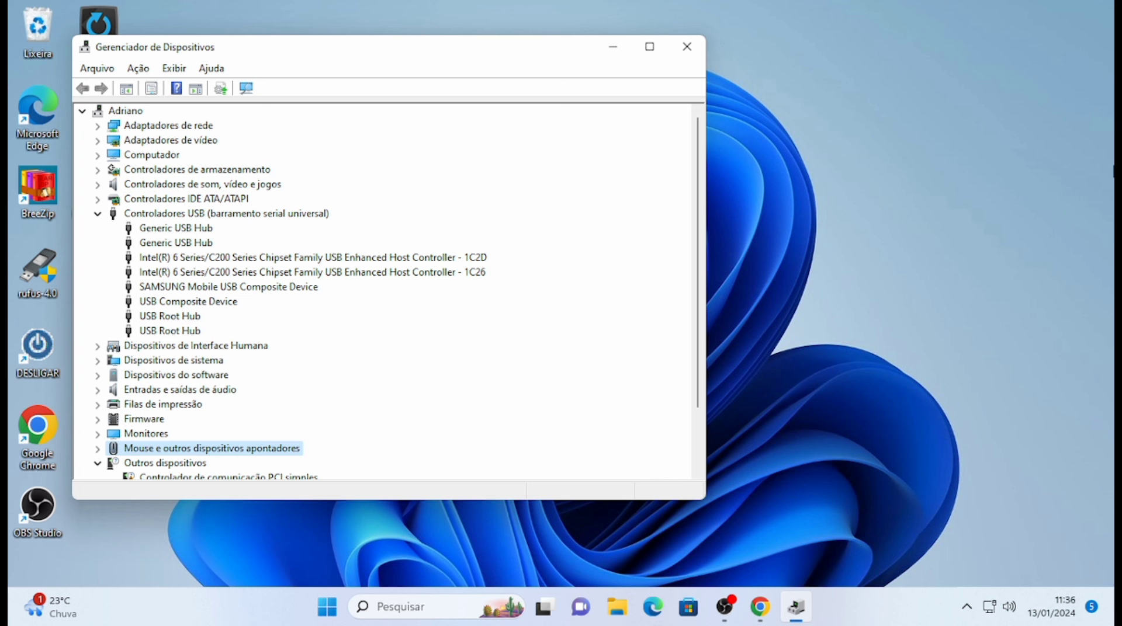
{"action": "key", "text": "Right"}
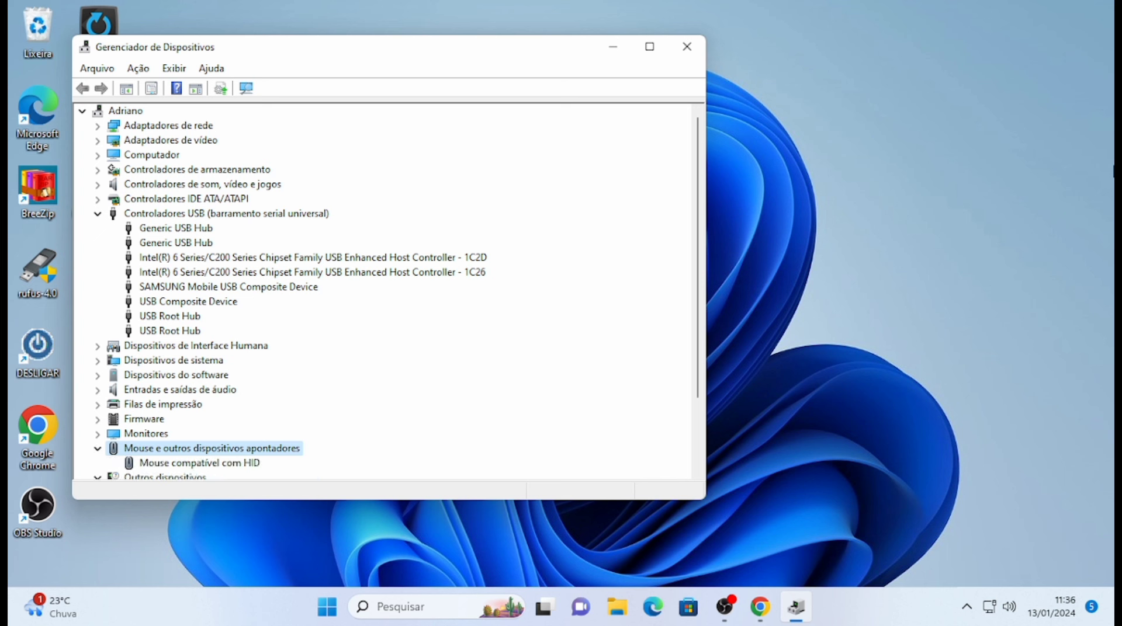
{"action": "key", "text": "Down"}
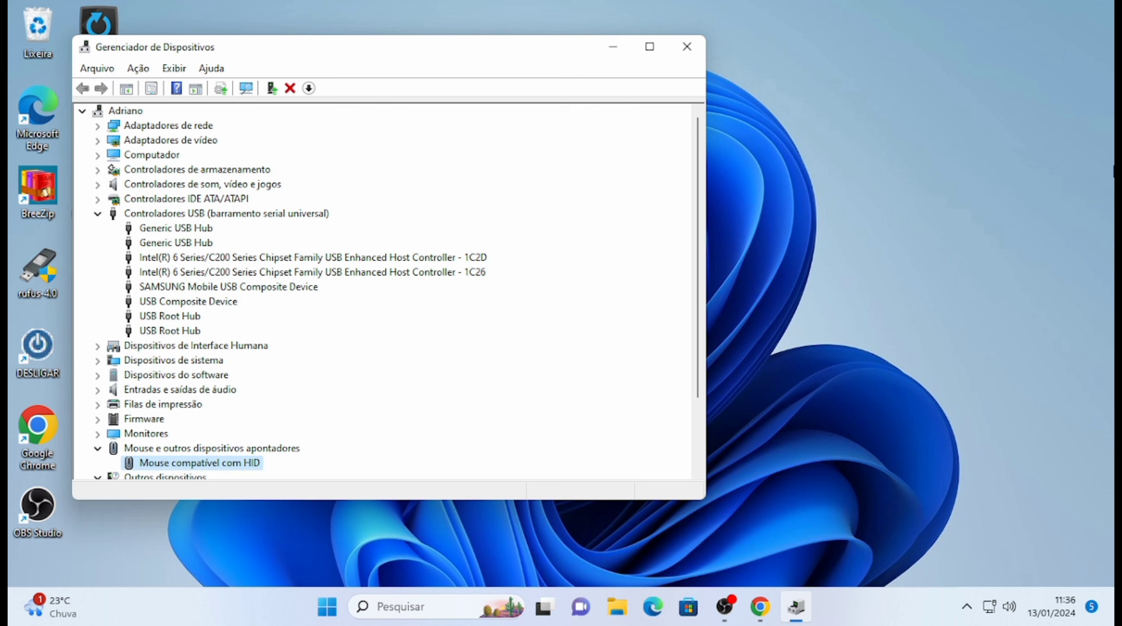
Open the properties of Mouse compatível com HID and show its Driver information.
{"action": "key", "text": "Return"}
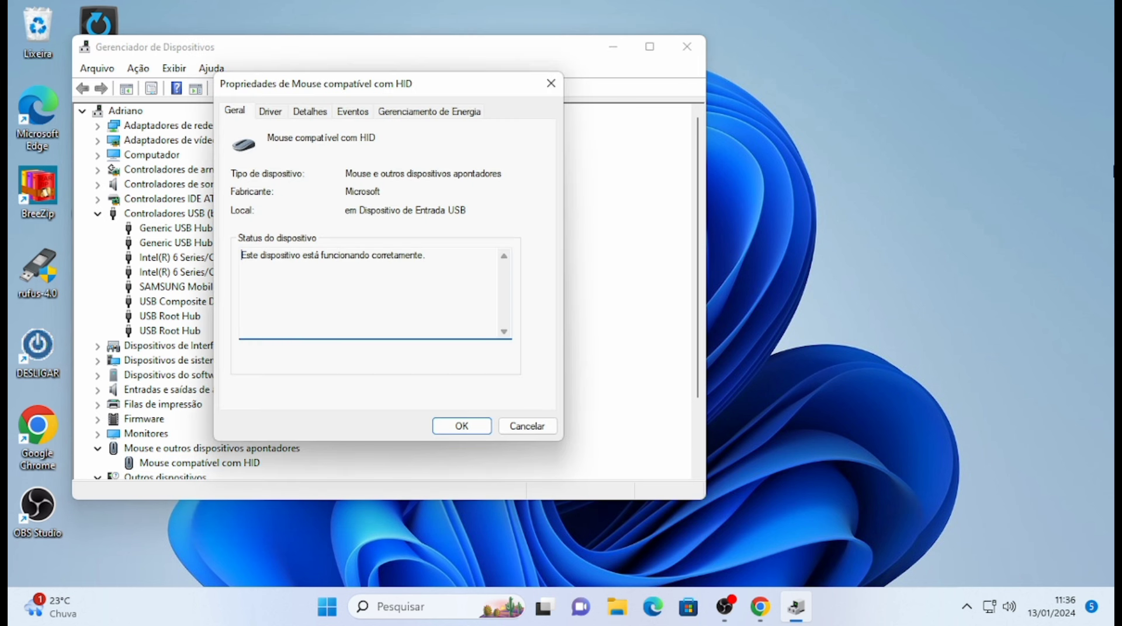
{"action": "key", "text": "Tab"}
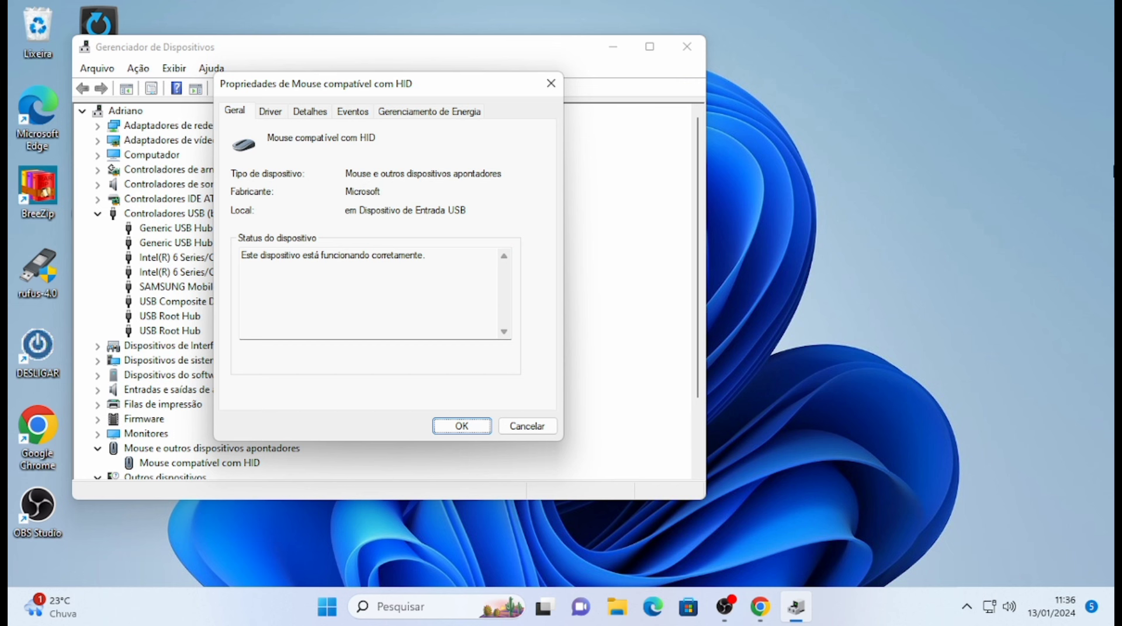
{"action": "key", "text": "Tab"}
{"action": "key", "text": "Tab"}
{"action": "key", "text": "Right"}
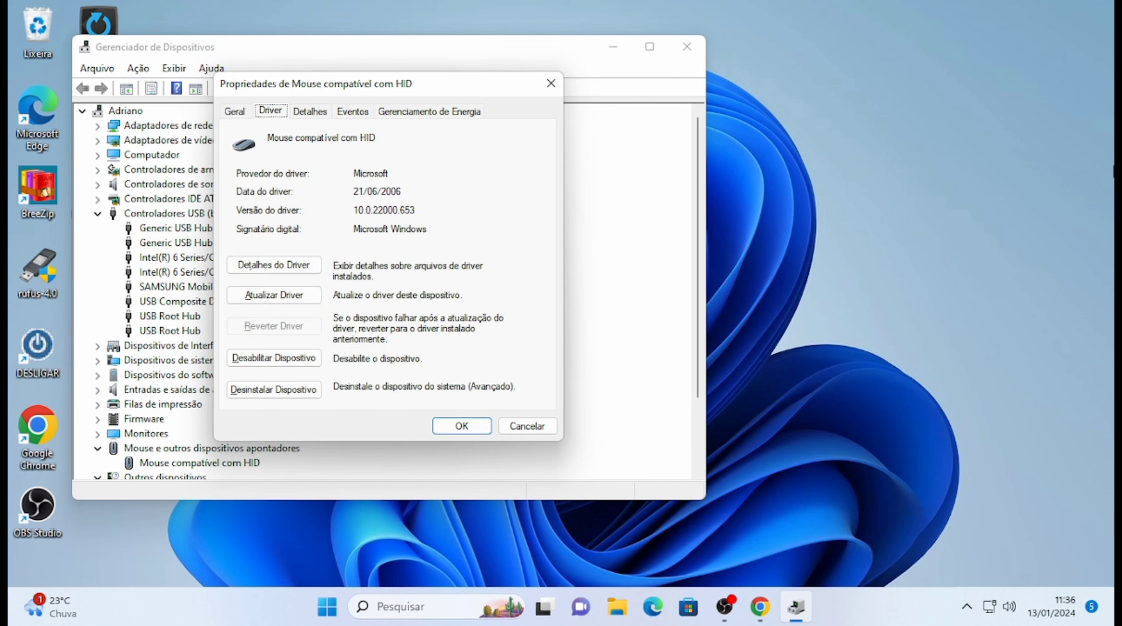
Start a driver update for Mouse compatível com HID and choose to look for drivers on this computer.
{"action": "key", "text": "Tab"}
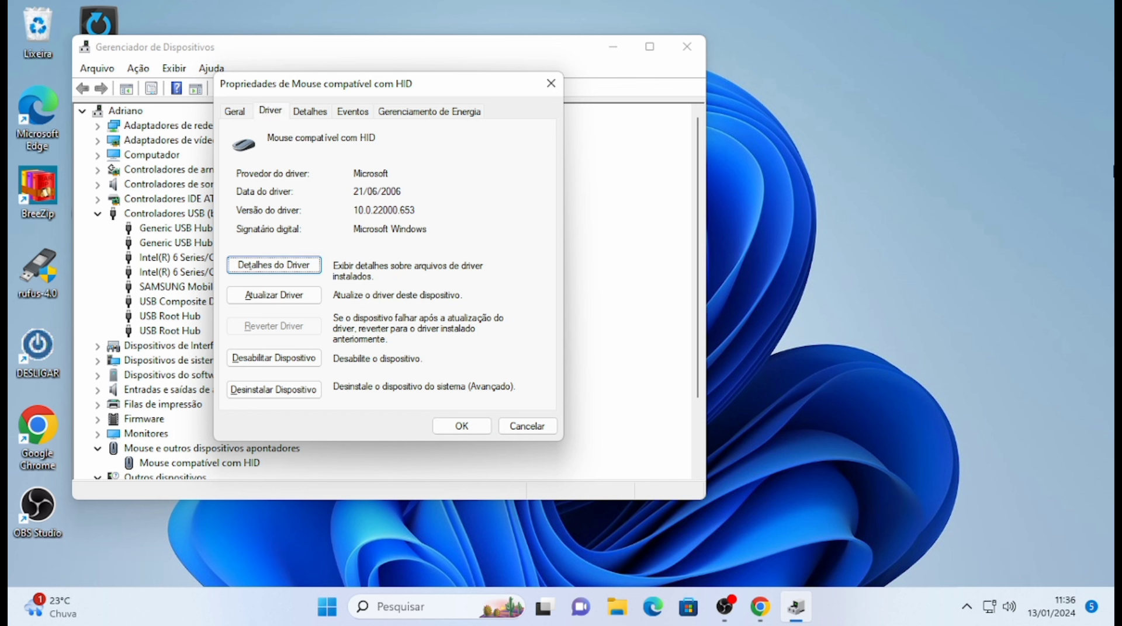
{"action": "key", "text": "Tab"}
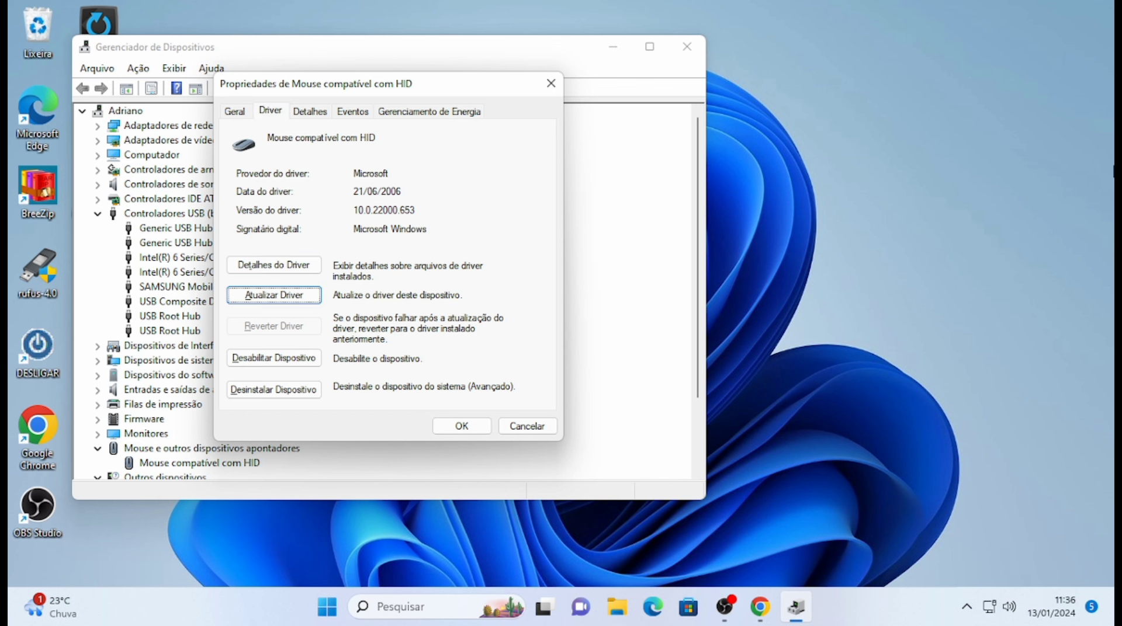
{"action": "key", "text": "Return"}
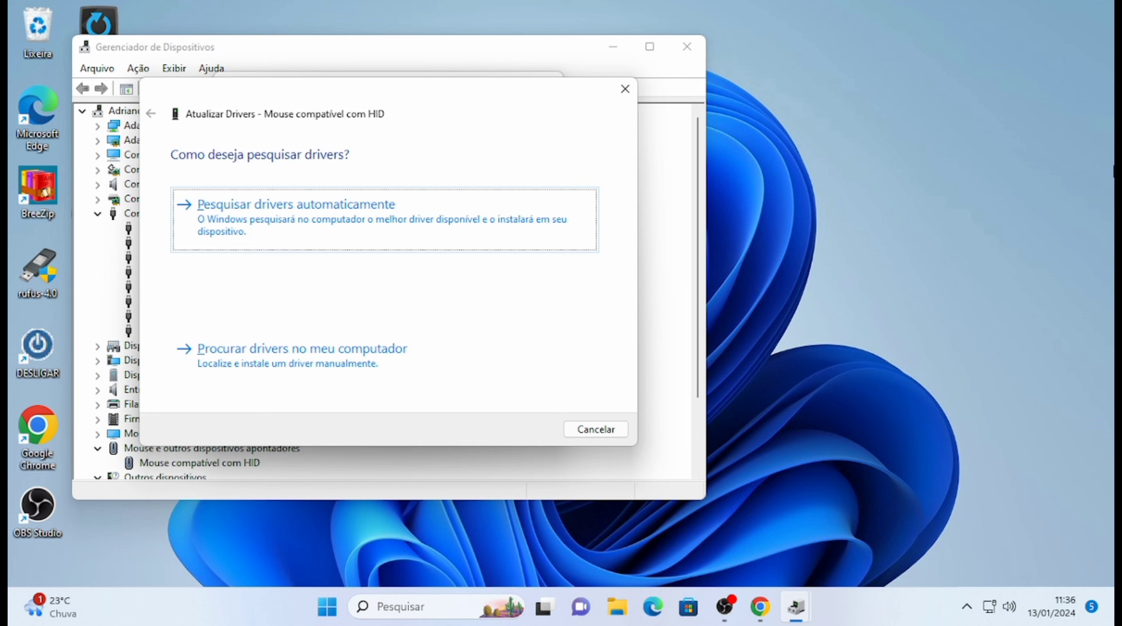
{"action": "key", "text": "Tab"}
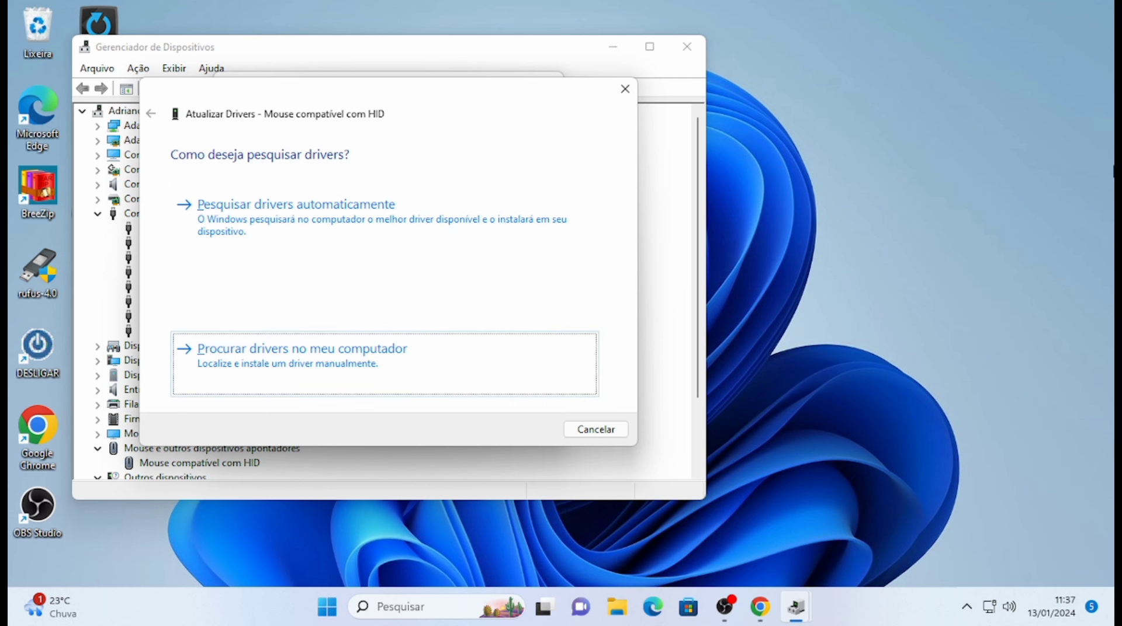
{"action": "key", "text": "Return"}
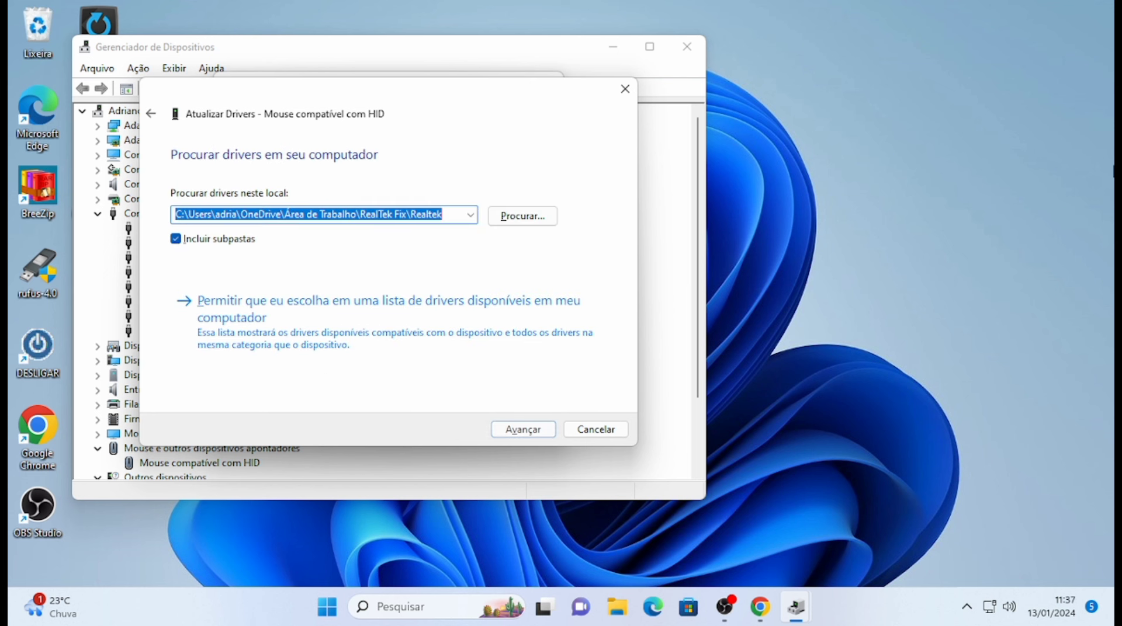
Choose from the list of drivers available on the computer and install the compatible Mouse compatível com HID driver.
{"action": "key", "text": "Down"}
{"action": "key", "text": "Tab"}
{"action": "key", "text": "Tab"}
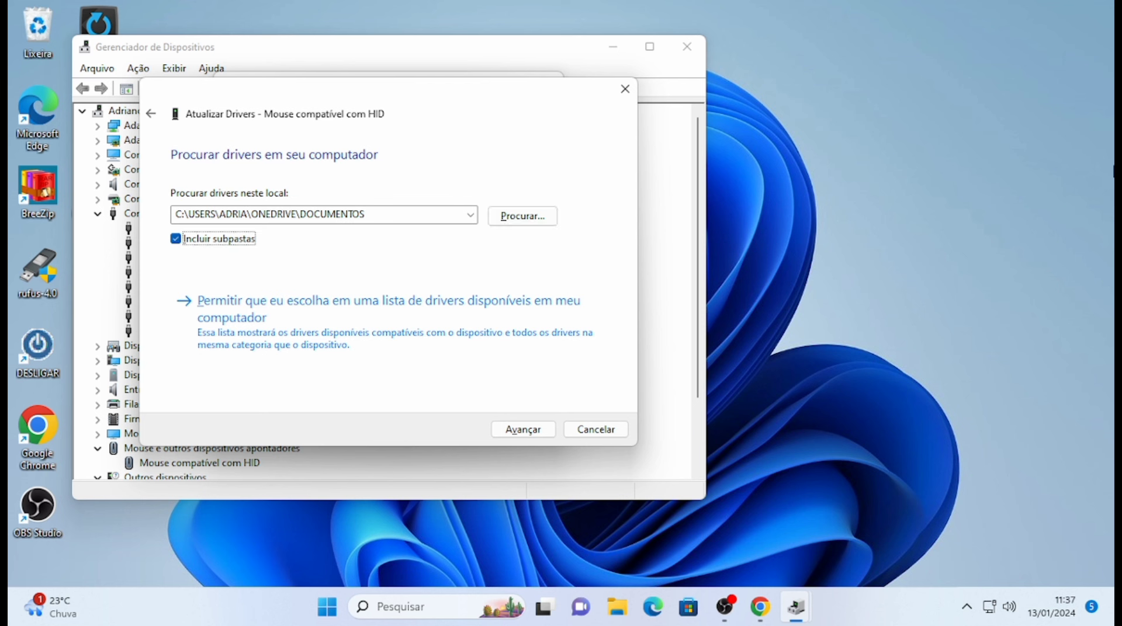
{"action": "key", "text": "Tab"}
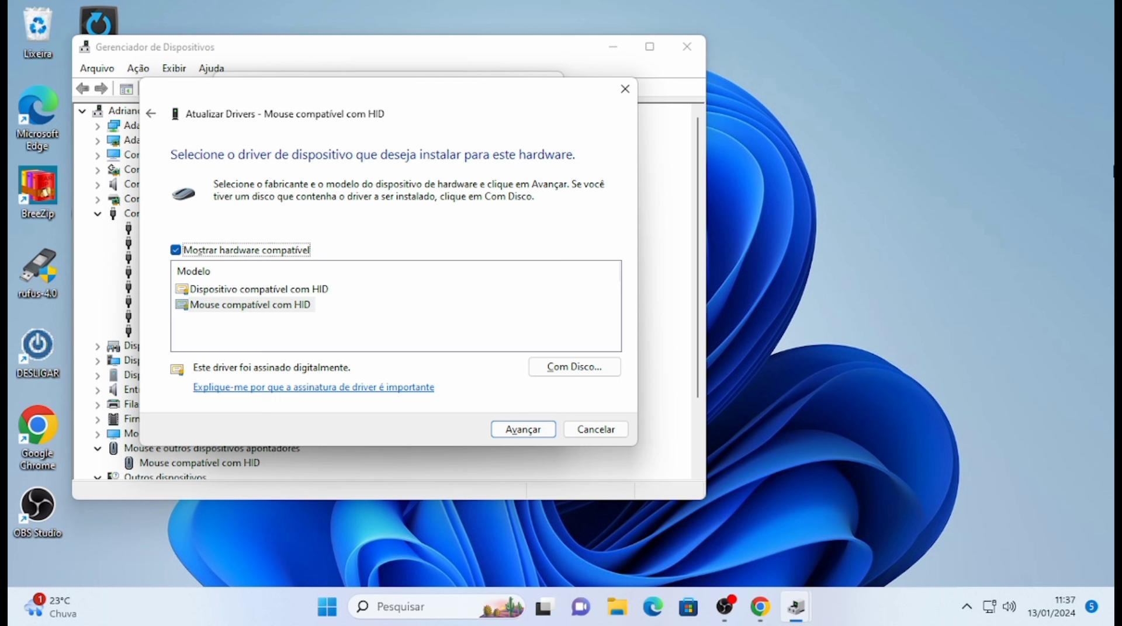
{"action": "key", "text": "Return"}
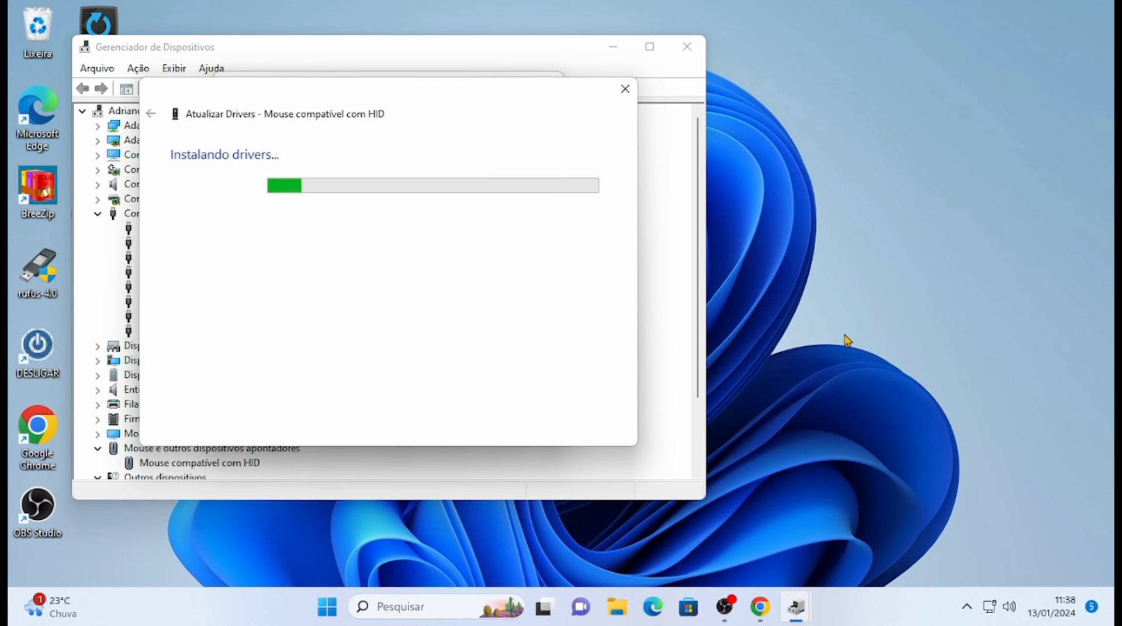